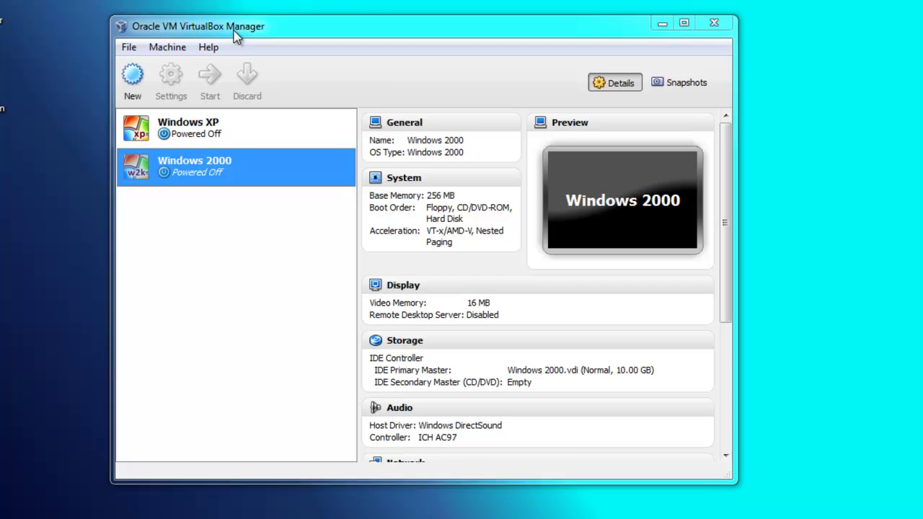
Start the Windows 2000 virtual machine with Windows_2000_Pro_SP4_Integrated_Oct_08.iso from the Microsoft Windows 2000 Professional folder on drive E: as its installation media
key(Return)
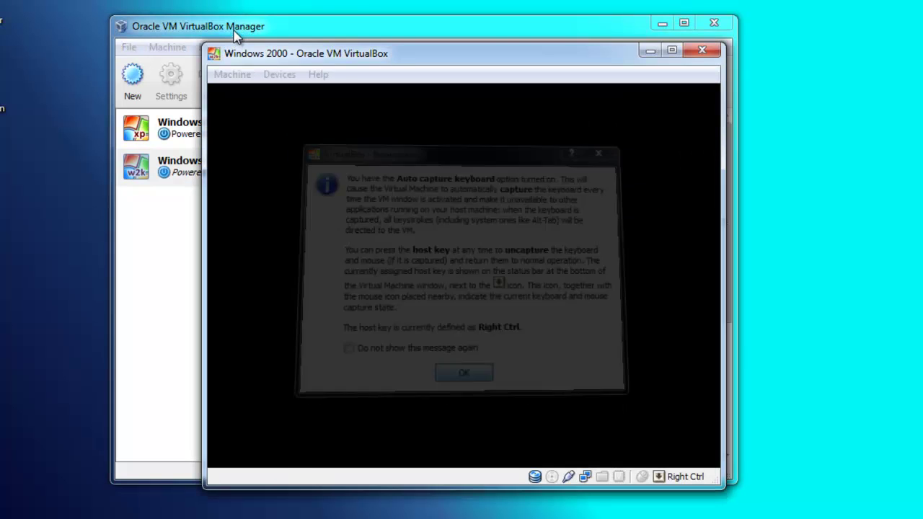
key(Return)
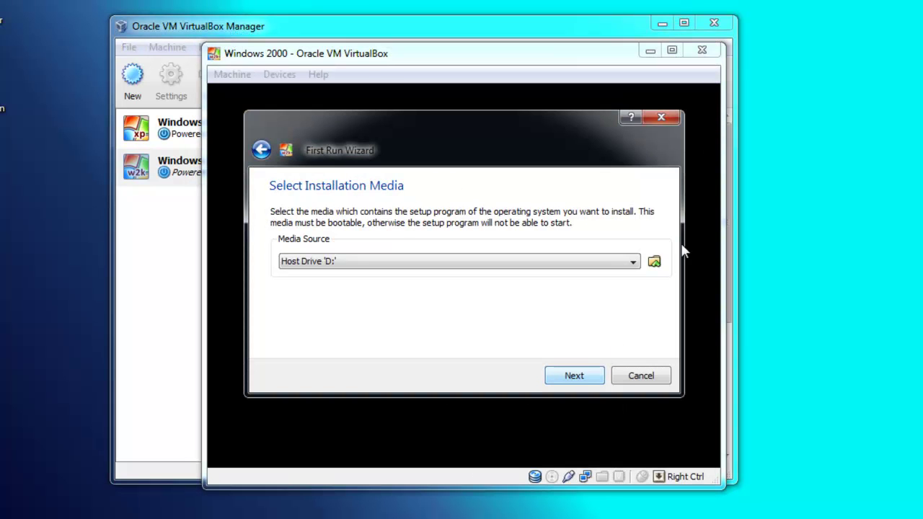
click(655, 263)
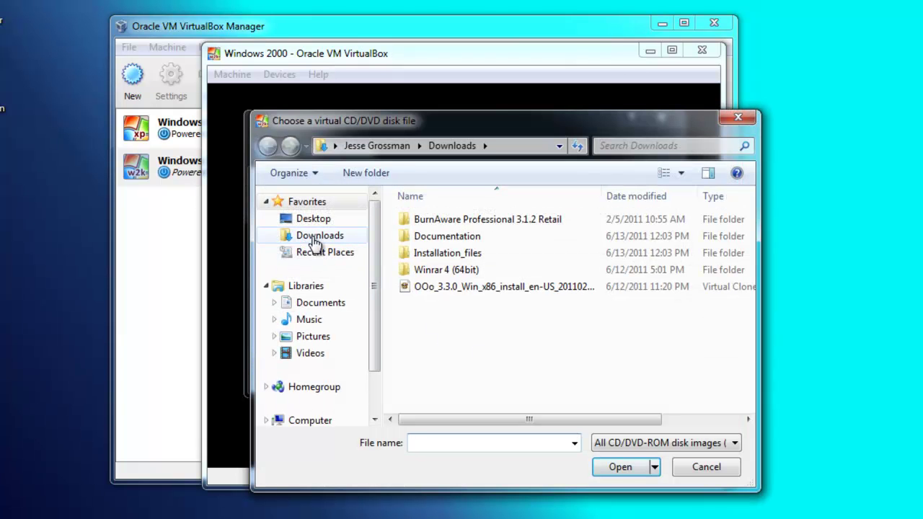
scroll(361, 360, down, 1)
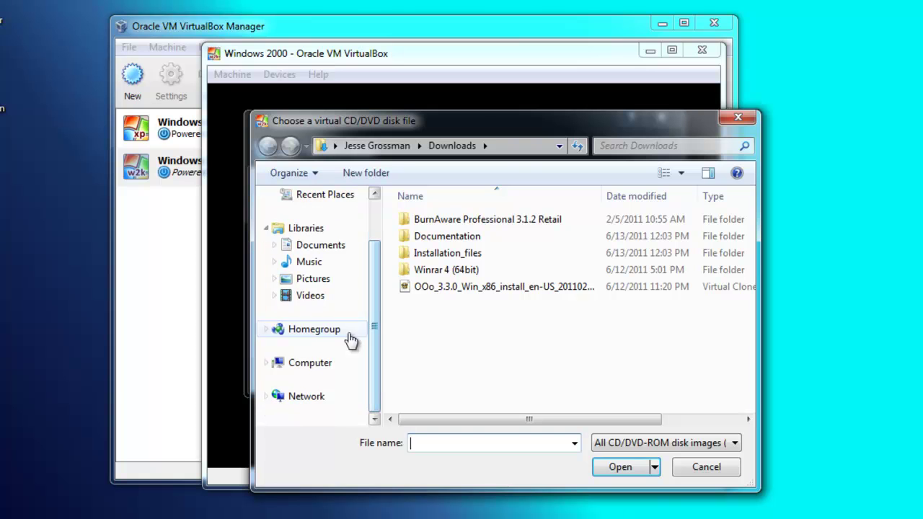
click(309, 362)
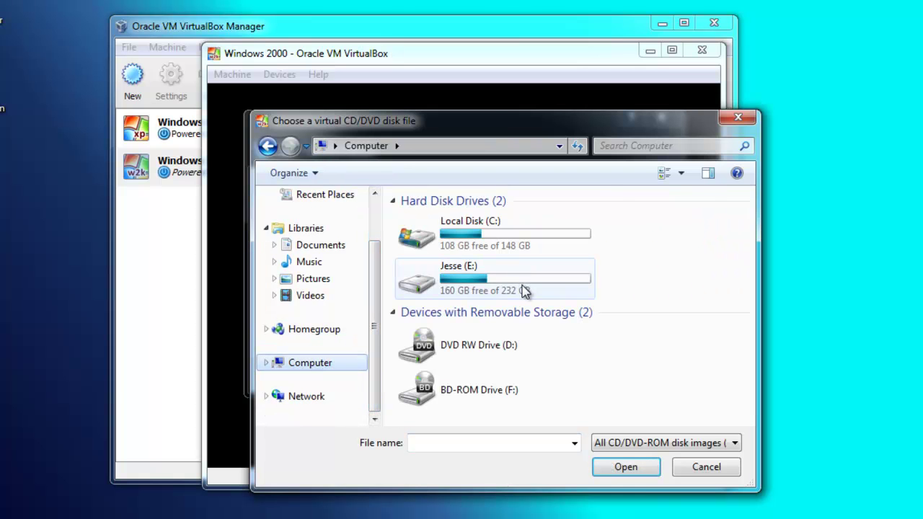
double_click(524, 291)
scroll(635, 382, down, 2)
scroll(635, 337, down, 6)
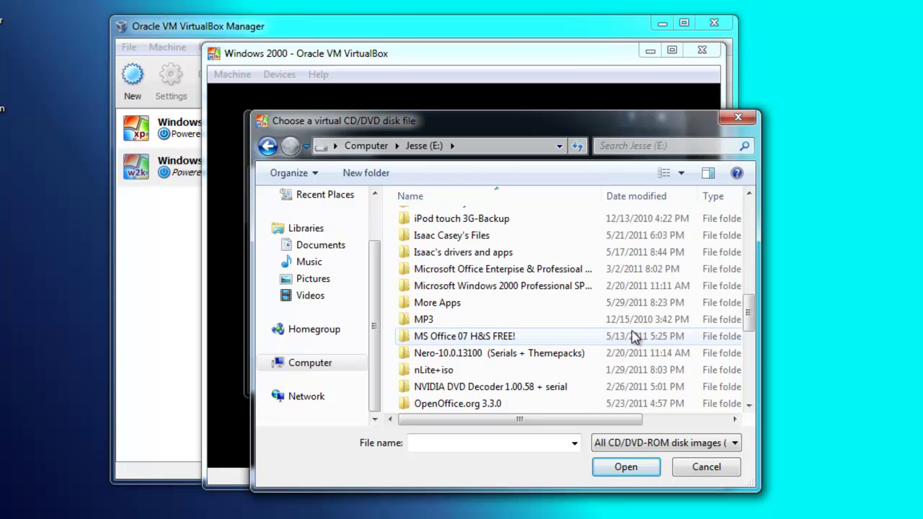
double_click(523, 284)
double_click(505, 218)
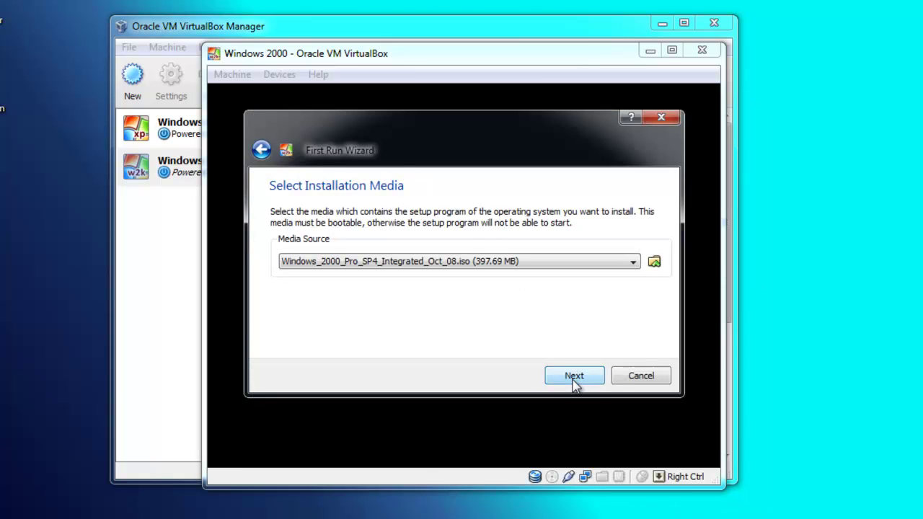
click(574, 378)
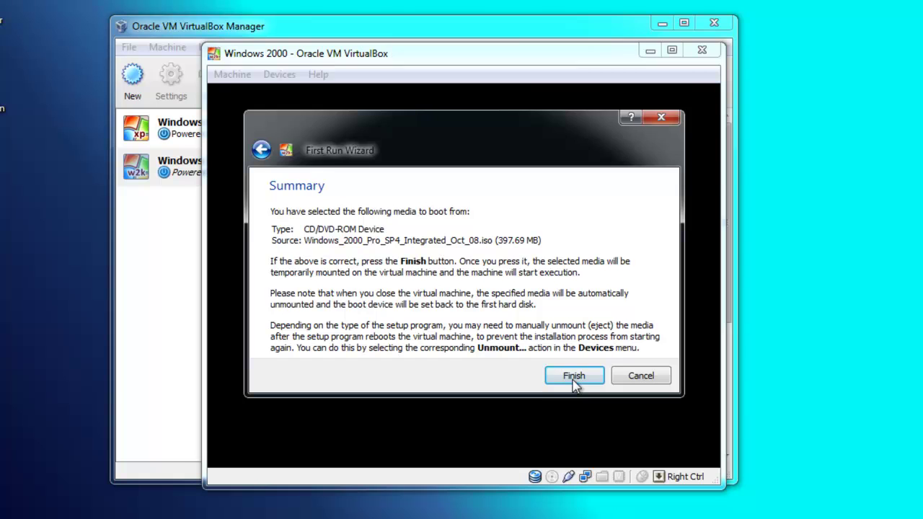
click(574, 378)
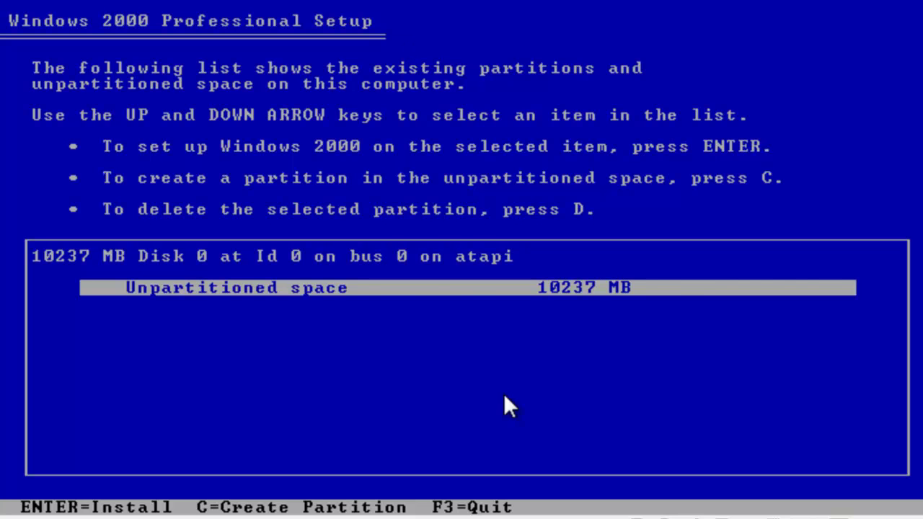
Install Windows 2000 on the unpartitioned space, formatting the new partition with the FAT file system
key(Return)
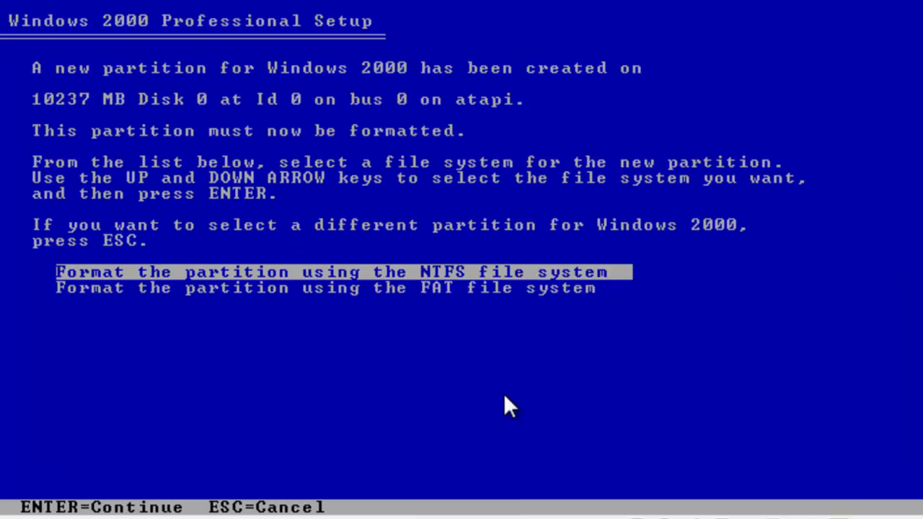
key(Down)
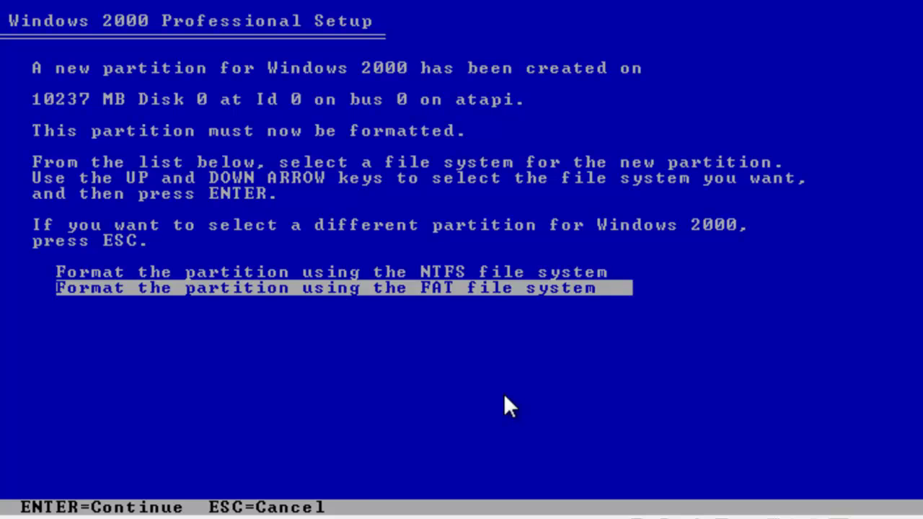
key(Return)
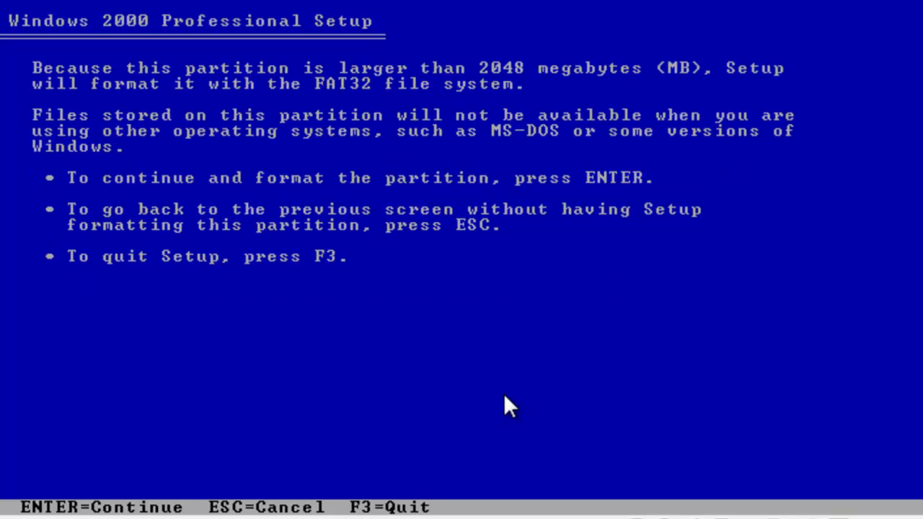
key(Return)
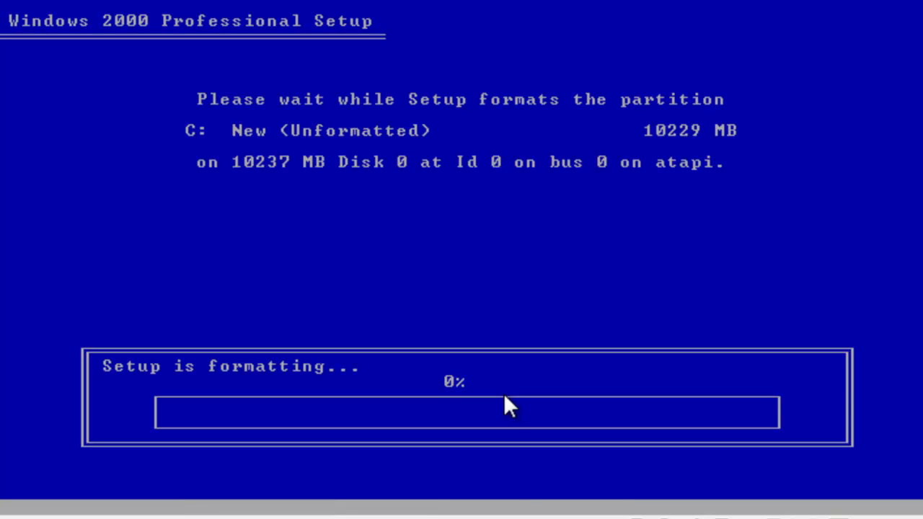
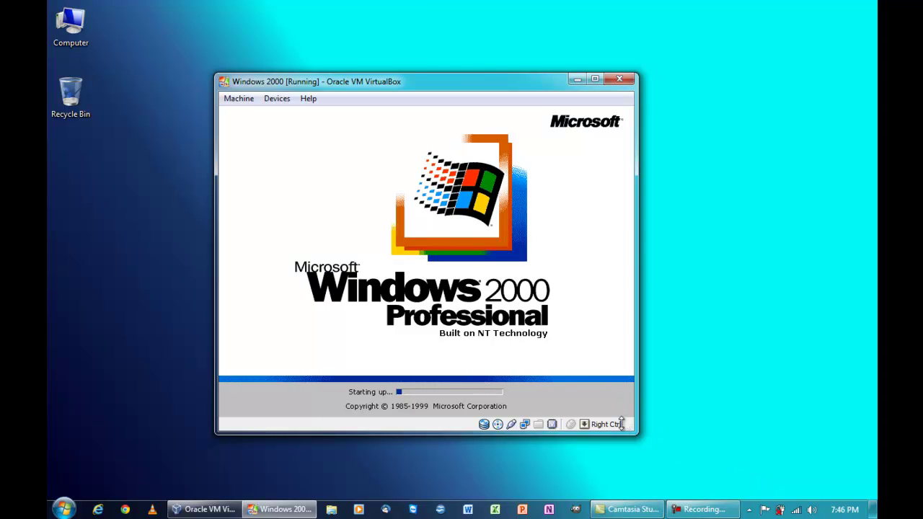
Close the Camtasia Studio window on the host
right_click(629, 509)
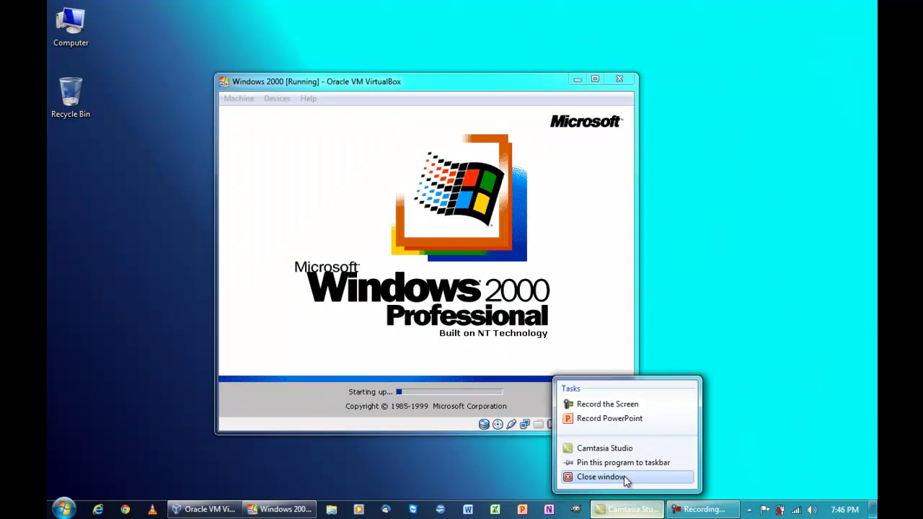
click(626, 479)
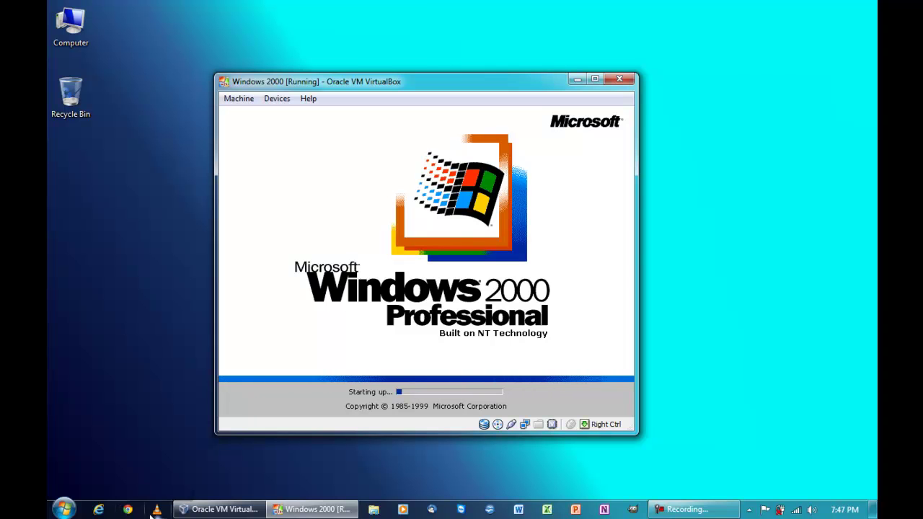
mouse_move(254, 513)
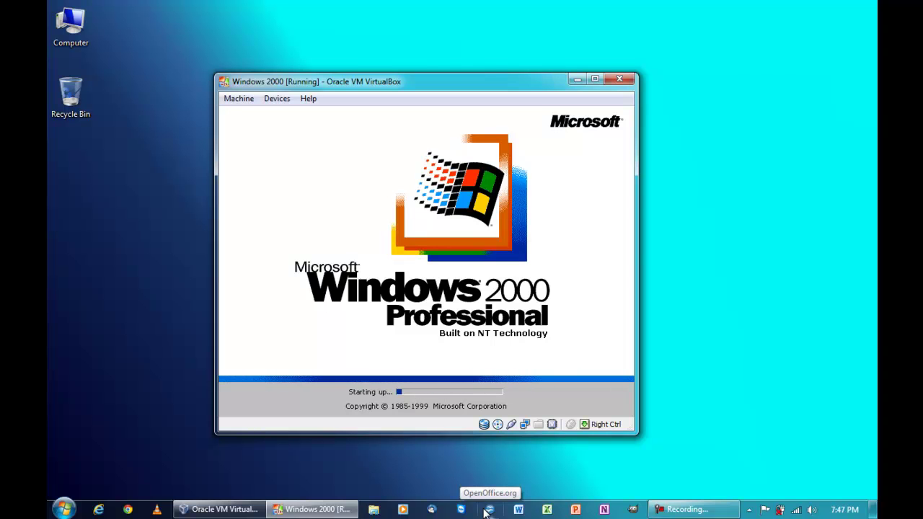
click(64, 510)
click(102, 461)
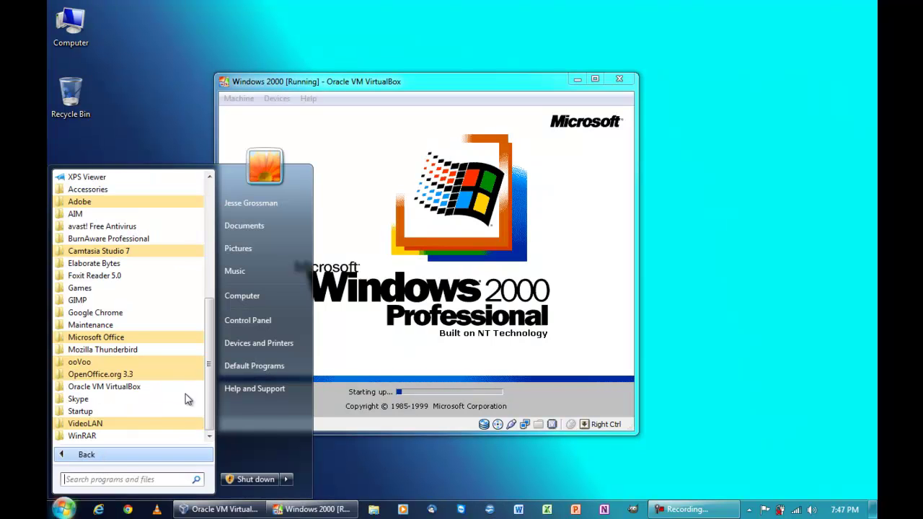
click(171, 378)
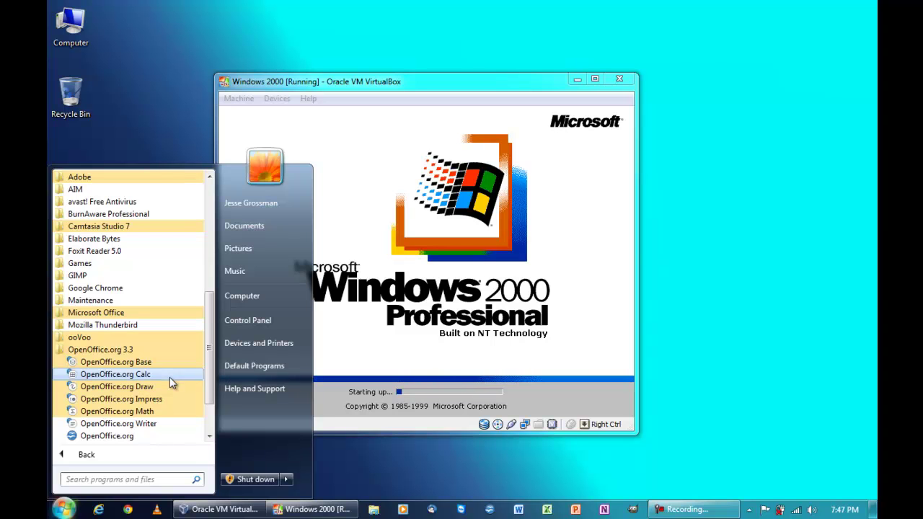
click(455, 499)
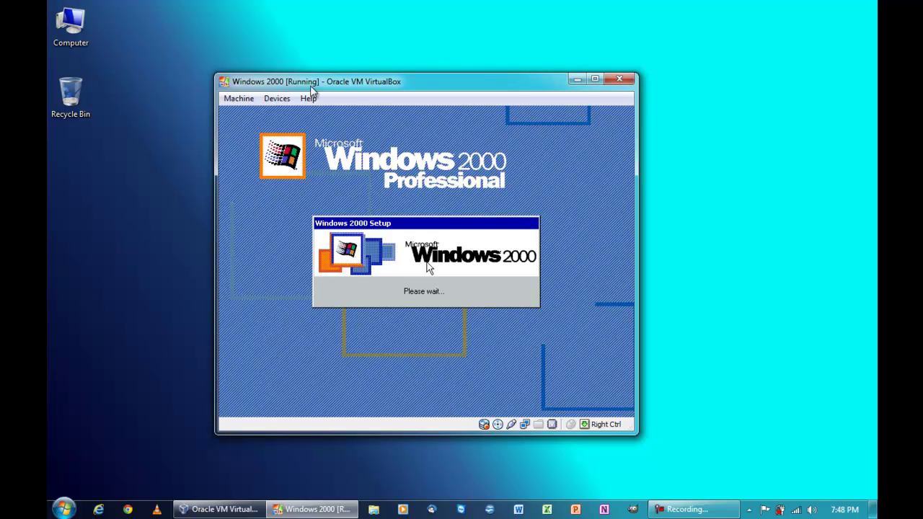
click(277, 99)
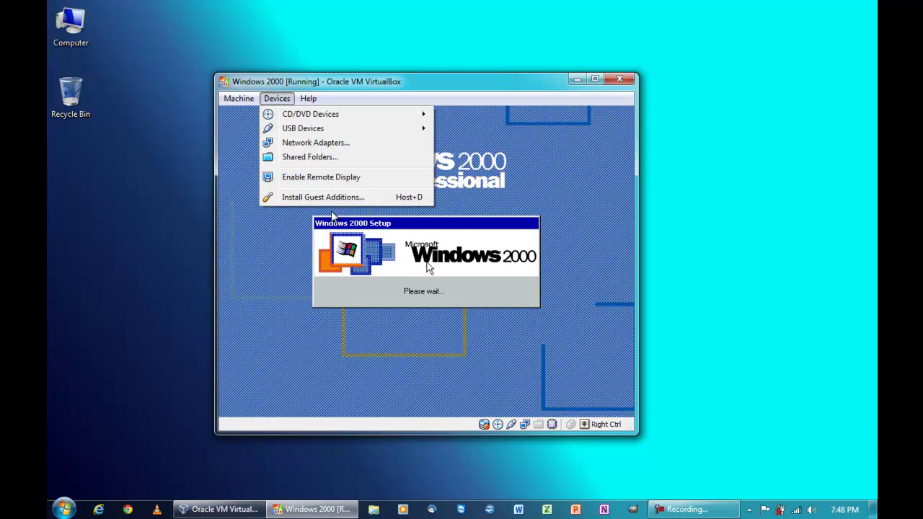
click(282, 101)
click(282, 100)
click(281, 100)
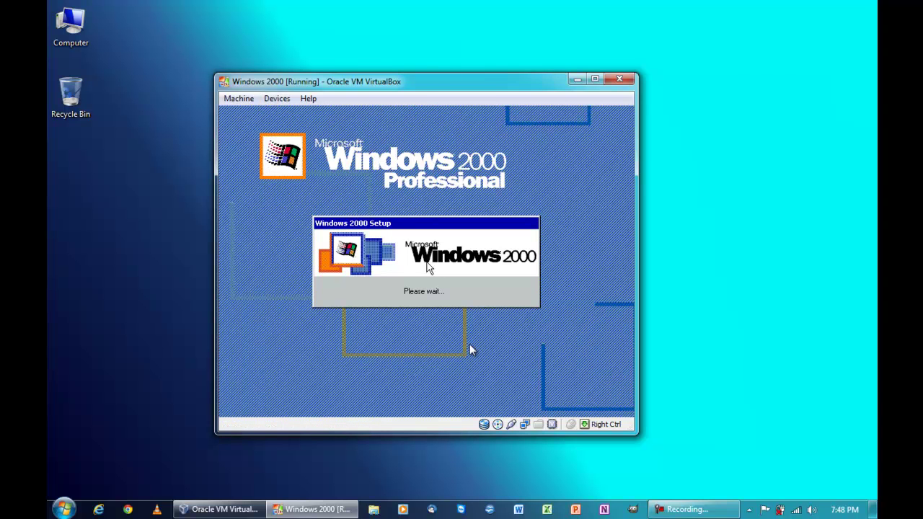
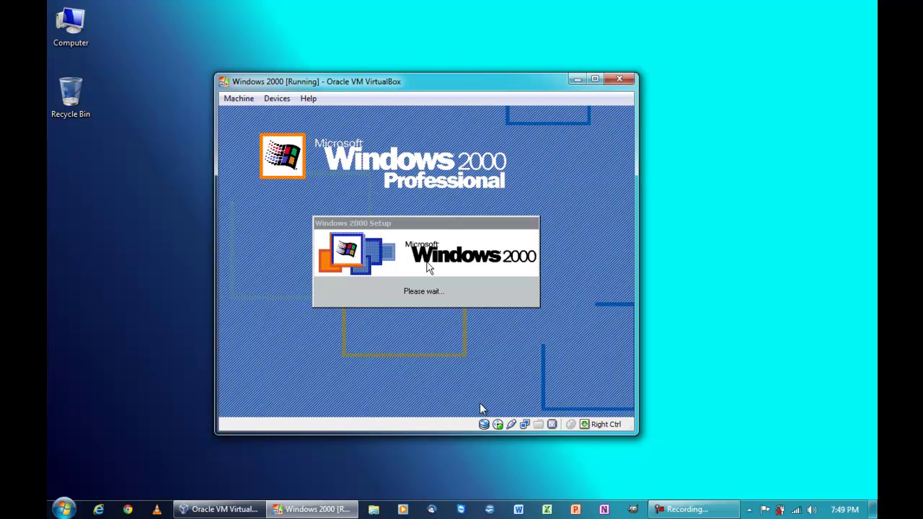
mouse_move(484, 423)
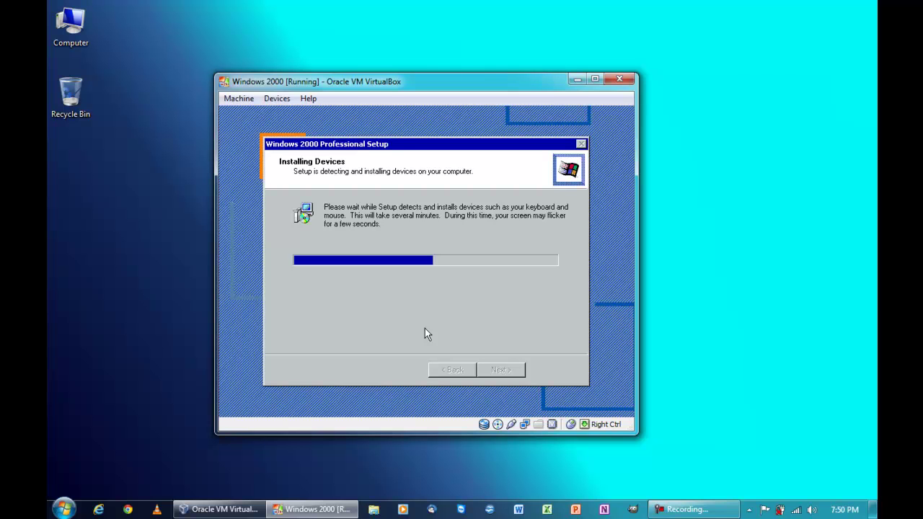
Toggle mouse and keyboard capture between the guest and the host, ending with control released to the host
key(Control_R)
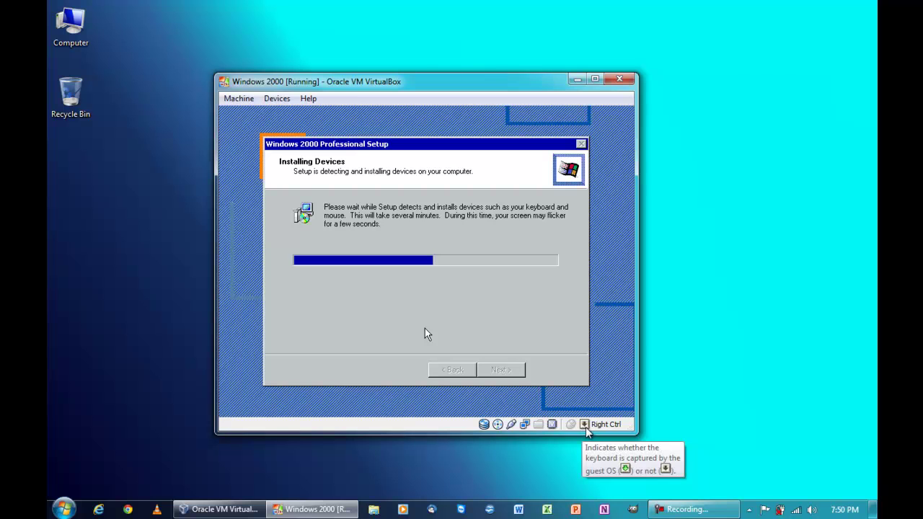
click(514, 276)
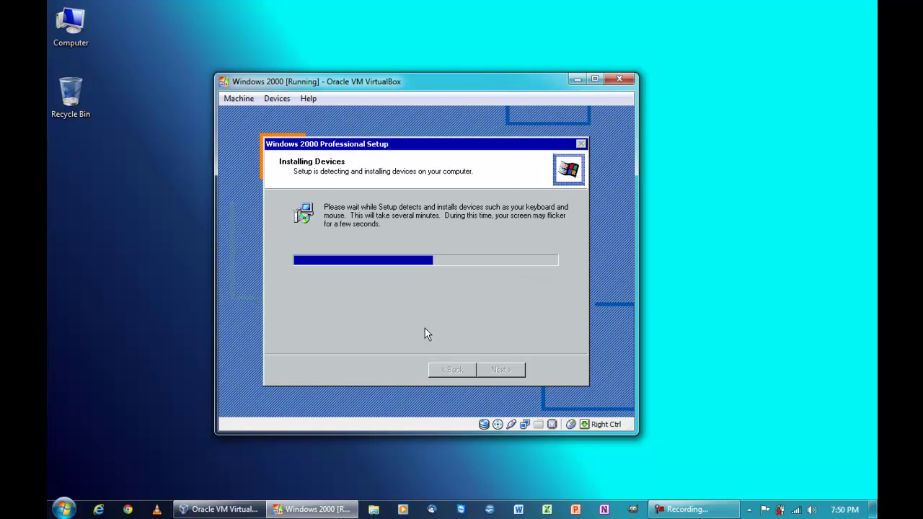
key(Control_R)
click(668, 510)
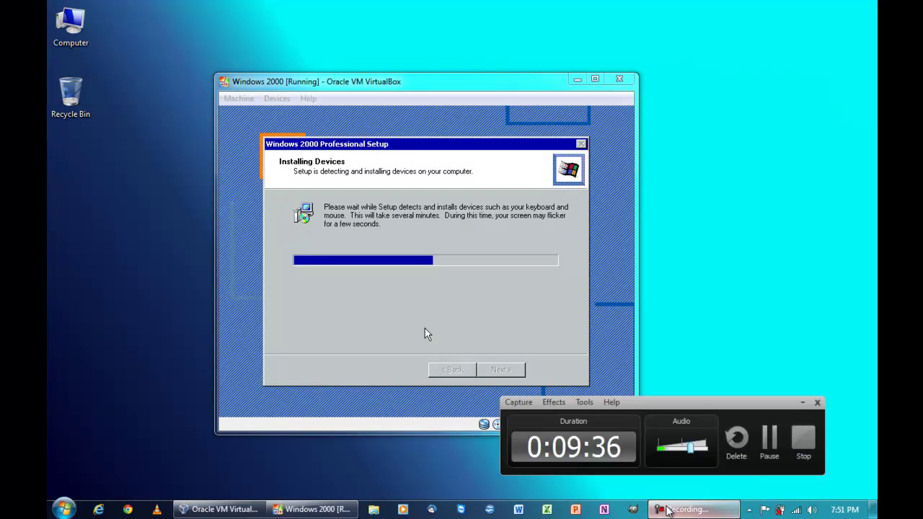
drag(752, 401, 801, 416)
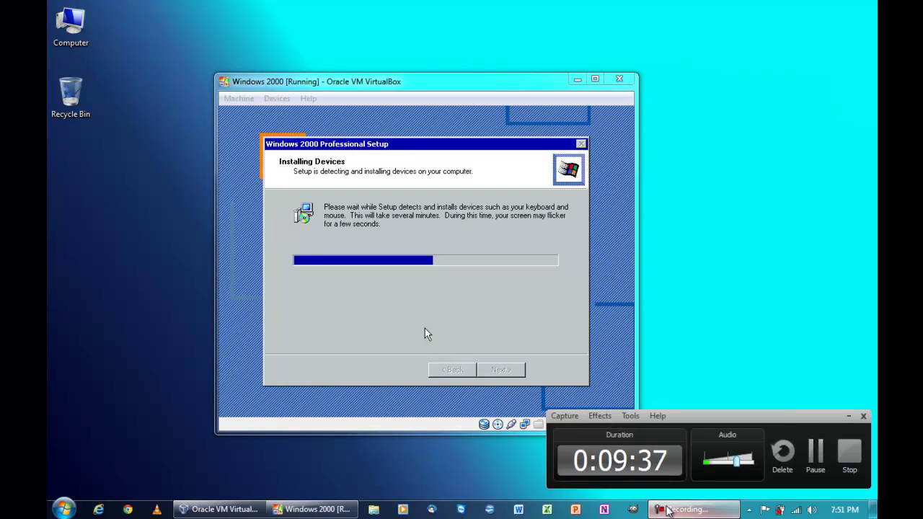
click(849, 419)
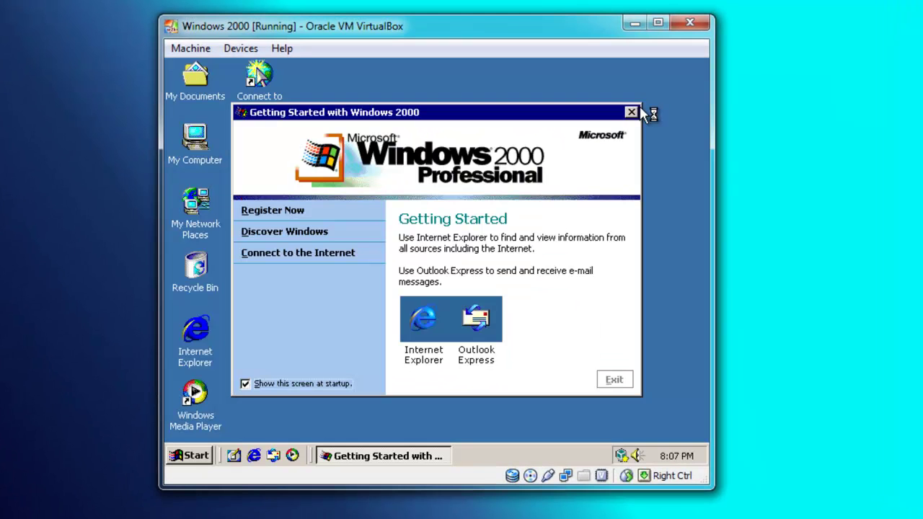
Close the Getting Started window and set the guest's display to True Color (32 bit) with a screen area of 800 by 600 pixels
click(633, 113)
right_click(541, 114)
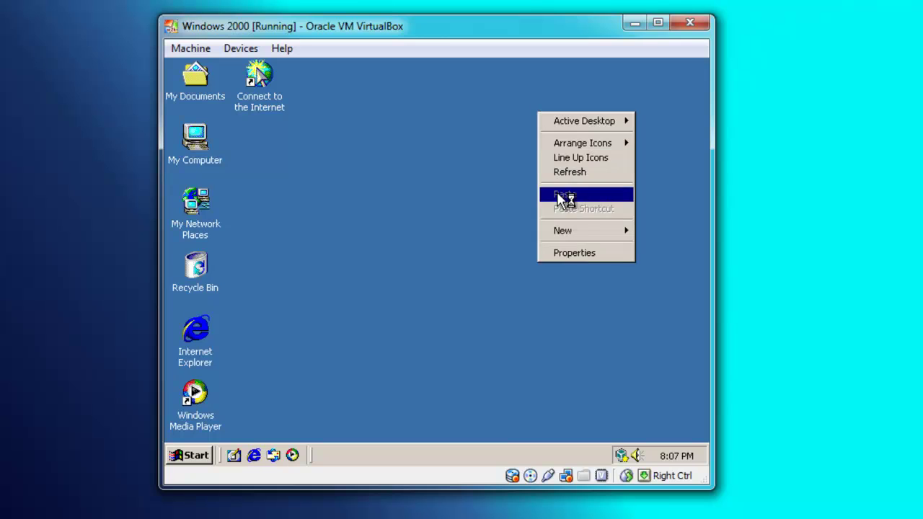
click(569, 254)
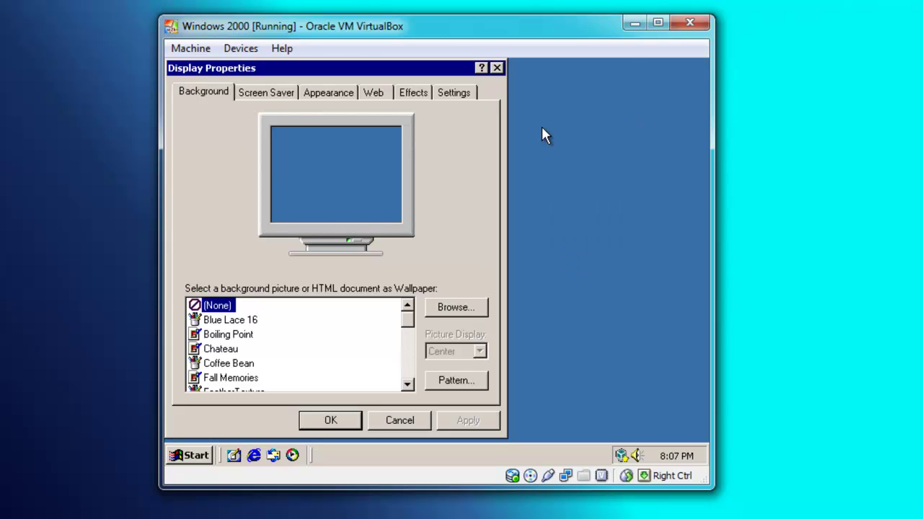
click(462, 94)
click(315, 334)
click(314, 344)
click(316, 334)
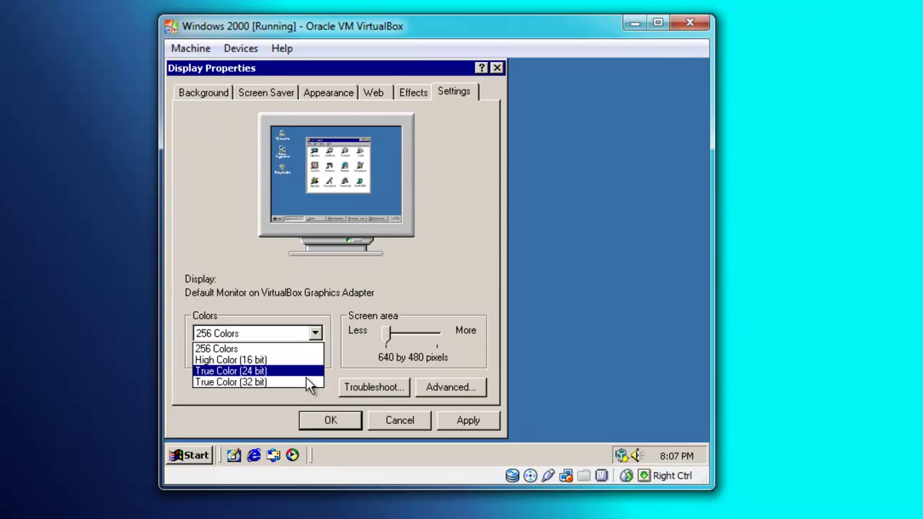
click(312, 384)
drag(387, 336, 439, 336)
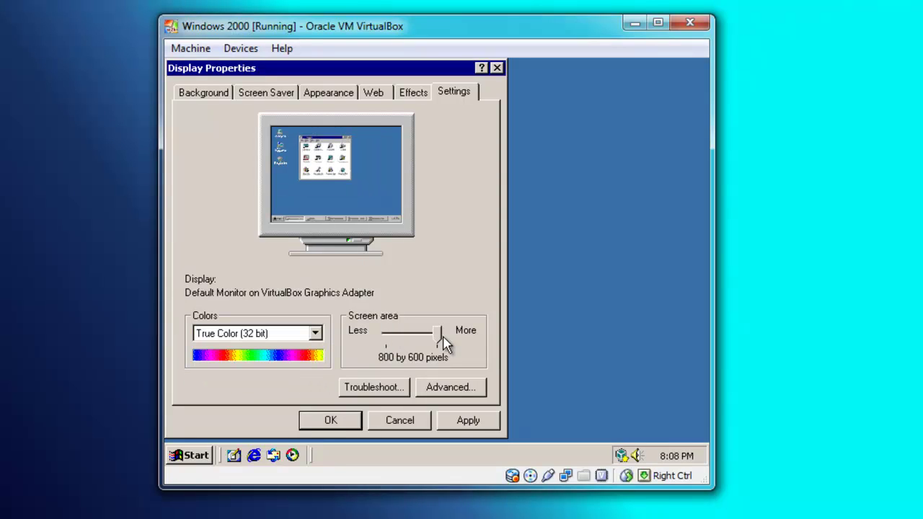
Apply and keep the new display settings, and move the virtual machine window up to fit the host screen
click(465, 420)
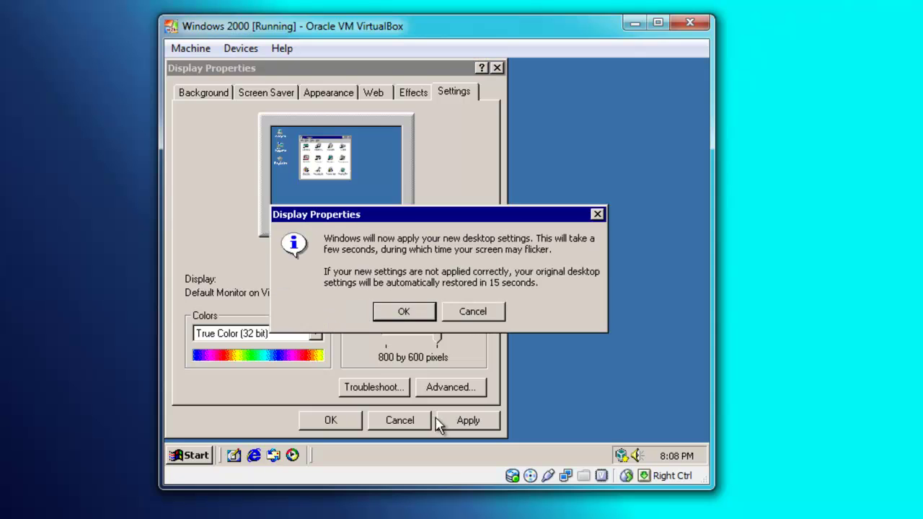
click(433, 313)
click(381, 177)
drag(369, 22, 344, 1)
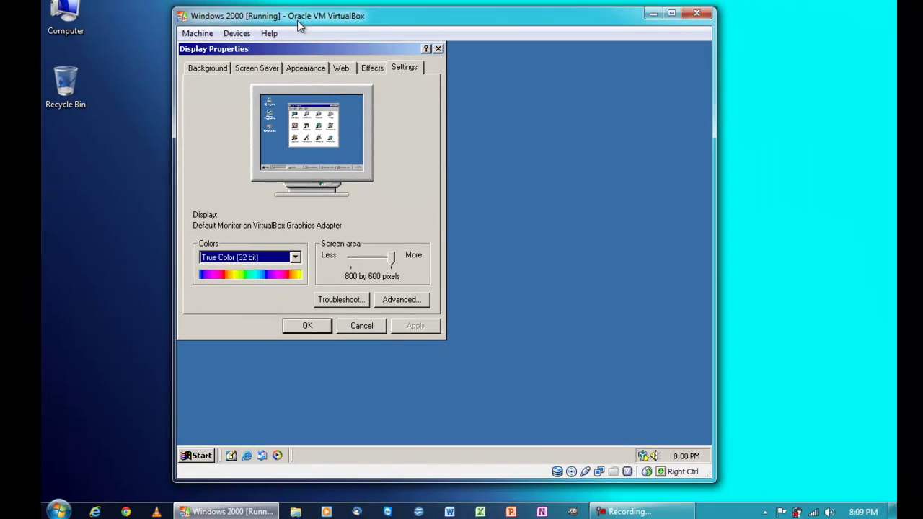
Close the guest's Display Properties and switch the virtual machine to Seamless mode, accepting the information prompt
click(434, 61)
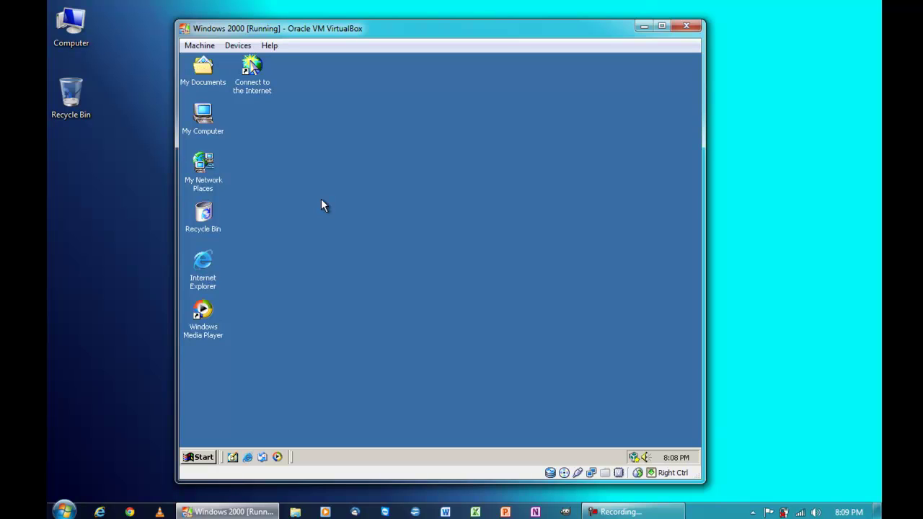
key(ctrl+l)
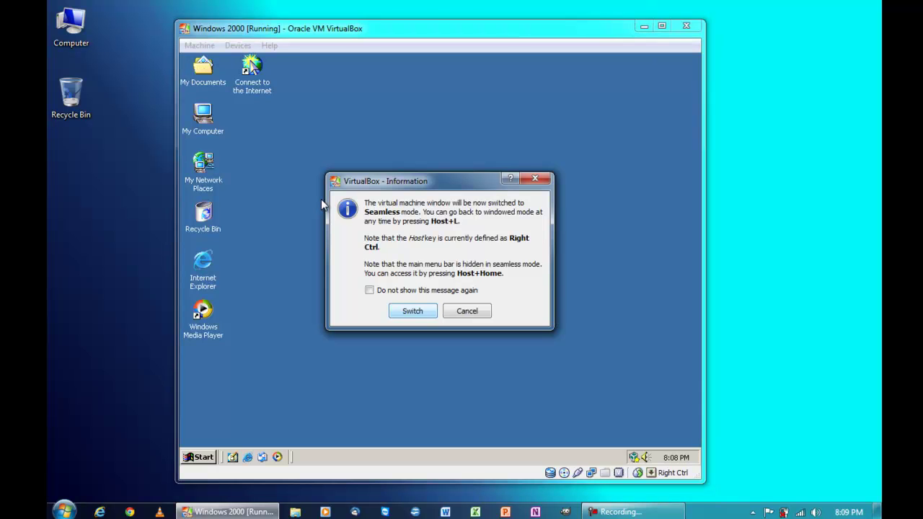
key(Return)
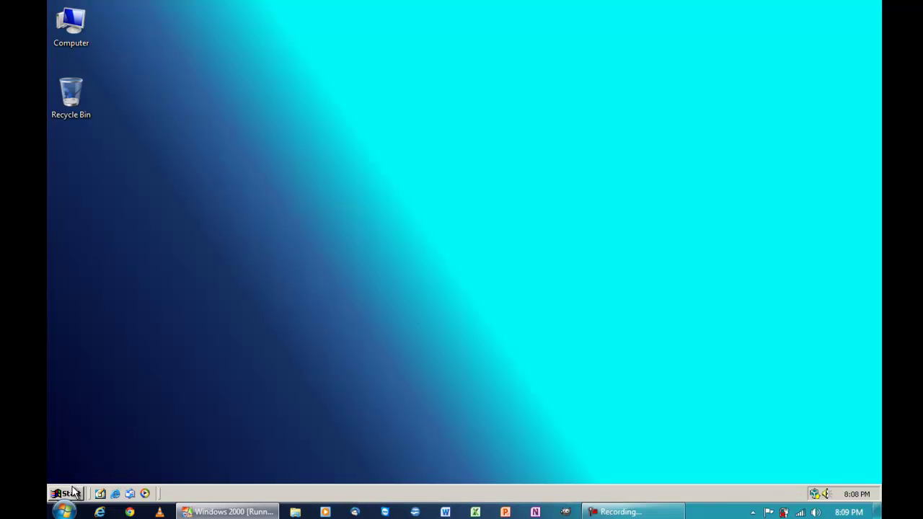
View the guest's and the host's Start menus one after the other, closing each again
click(73, 493)
click(72, 493)
click(63, 511)
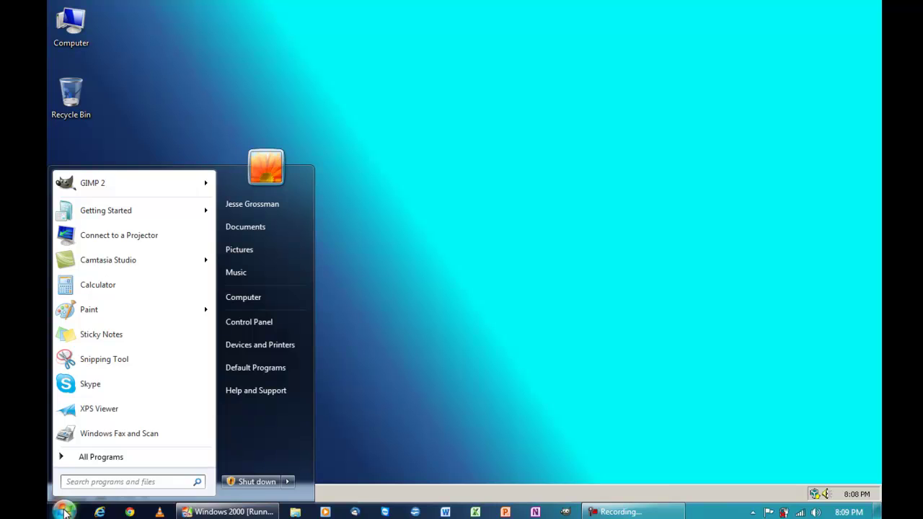
click(64, 510)
Run winver in the Windows 2000 guest to view its version information, and close the About Windows dialog
click(72, 494)
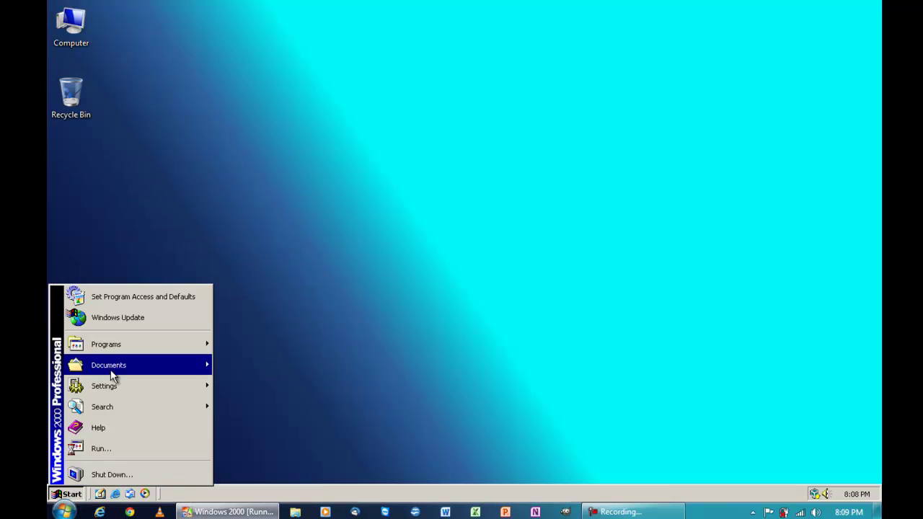
click(107, 442)
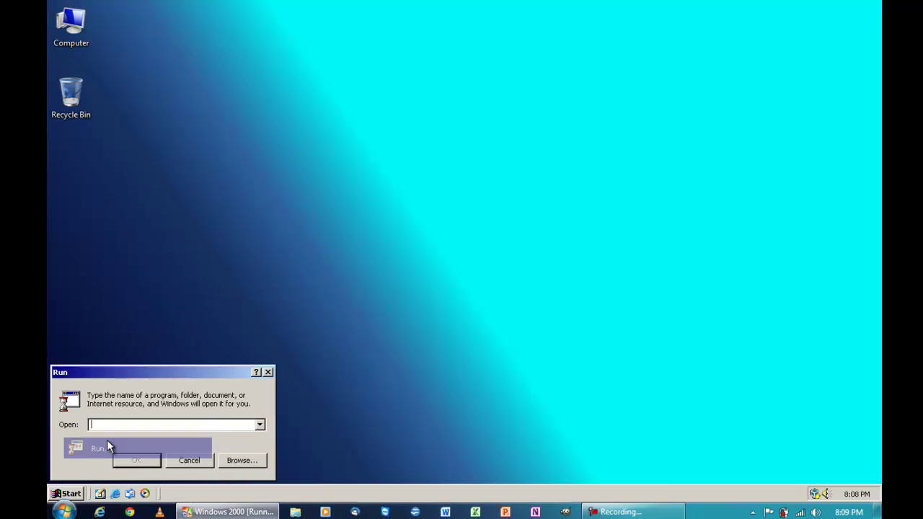
text(winver)
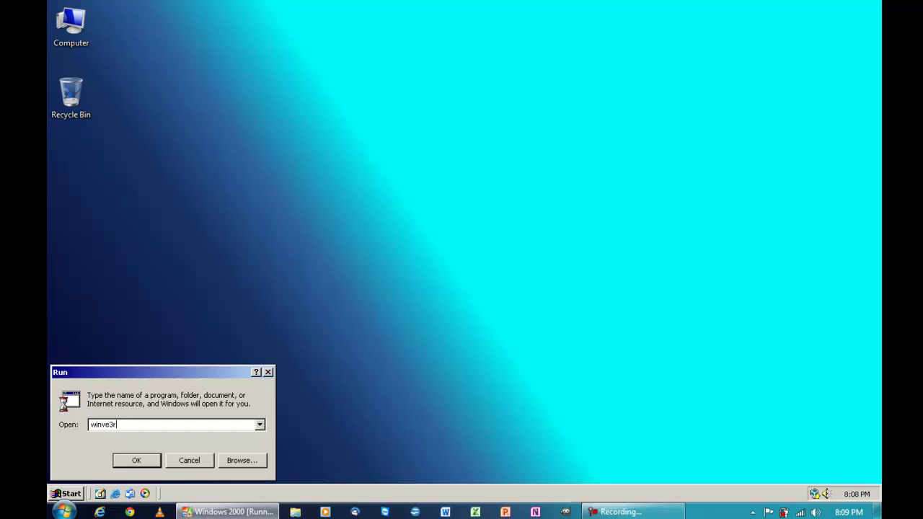
key(Return)
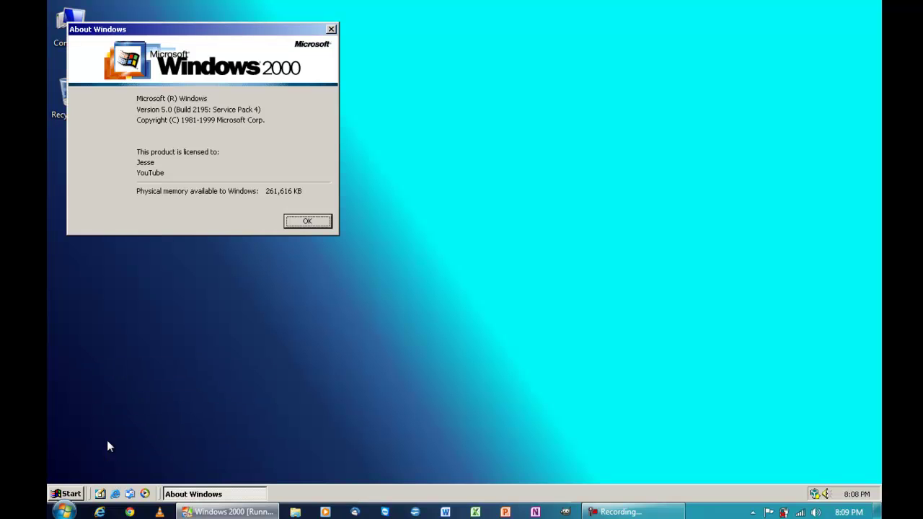
click(307, 220)
key(ctrl+Escape)
key(Escape)
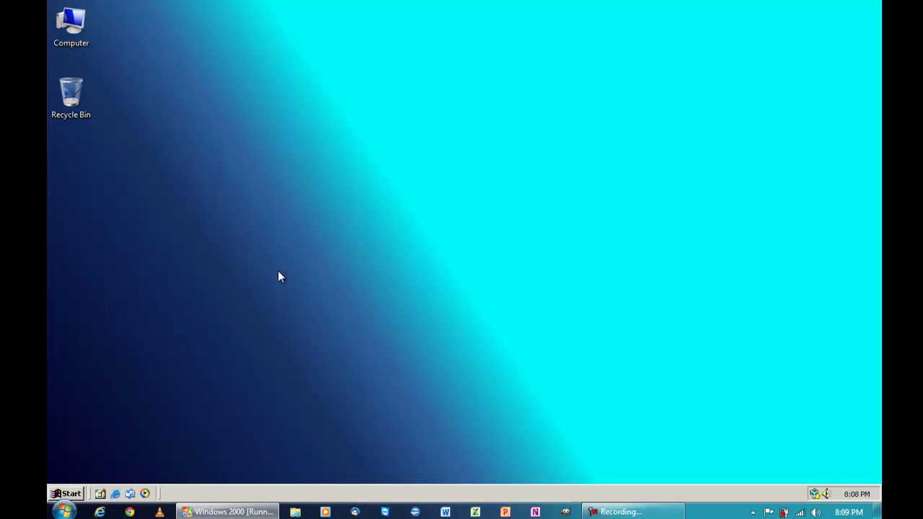
Open the guest's System Properties from My Computer, look through its settings pages and launch Device Manager
key(super+e)
right_click(341, 243)
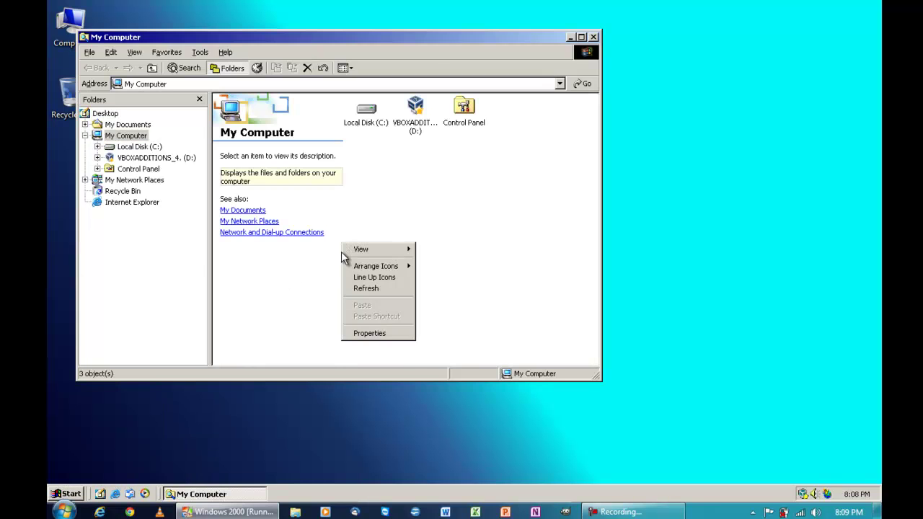
click(378, 334)
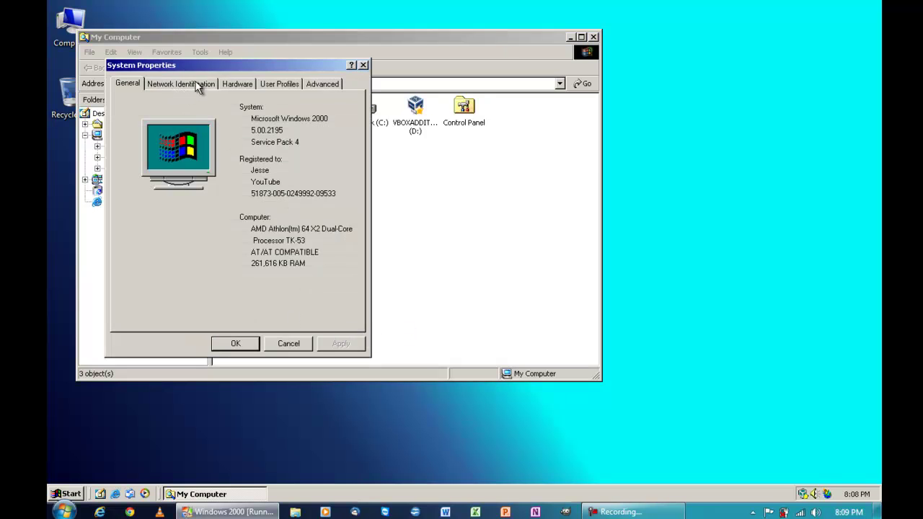
click(322, 83)
click(263, 84)
click(245, 84)
click(301, 229)
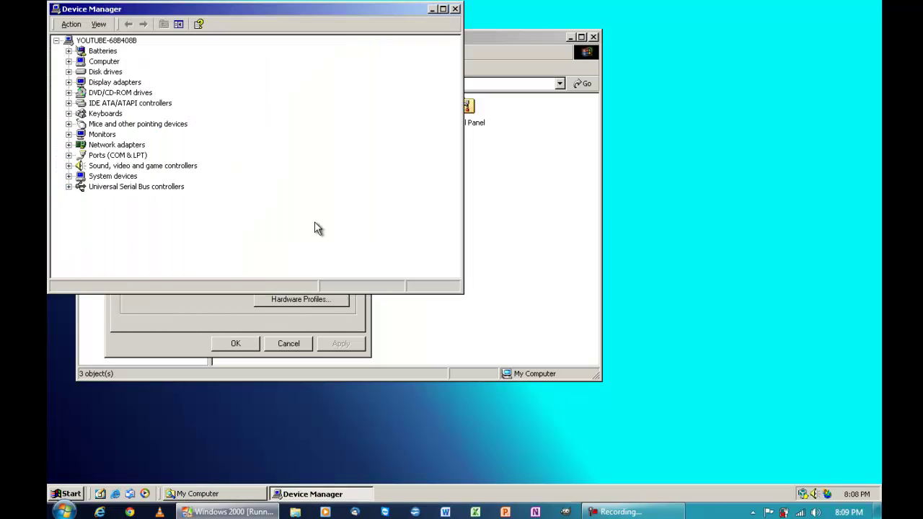
Move the Device Manager window fully into view and expand Batteries, Computer, Disk drives, Display adapters and DVD/CD-ROM drives
drag(98, 13, 131, 43)
click(102, 81)
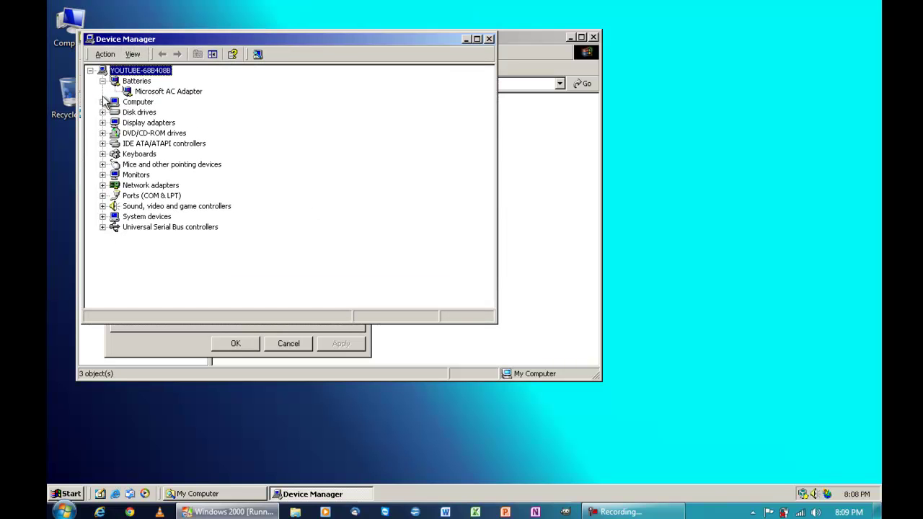
click(103, 101)
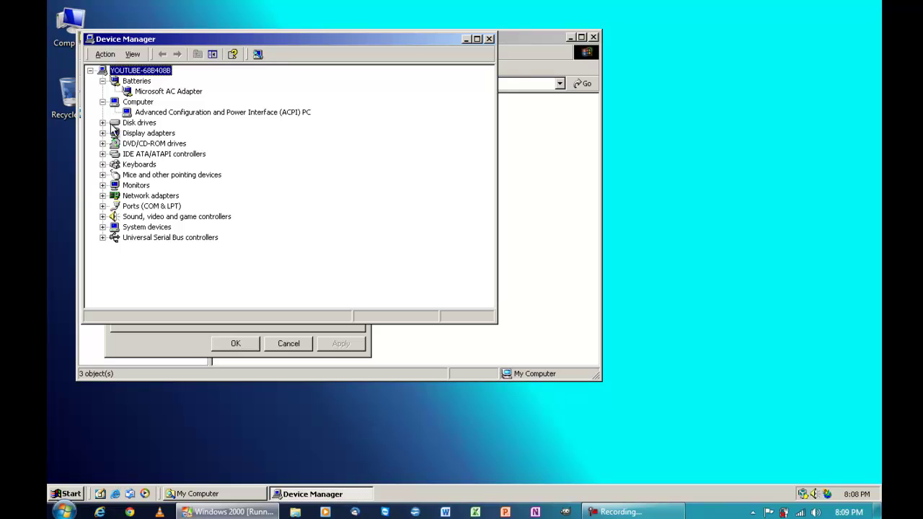
click(102, 122)
click(103, 143)
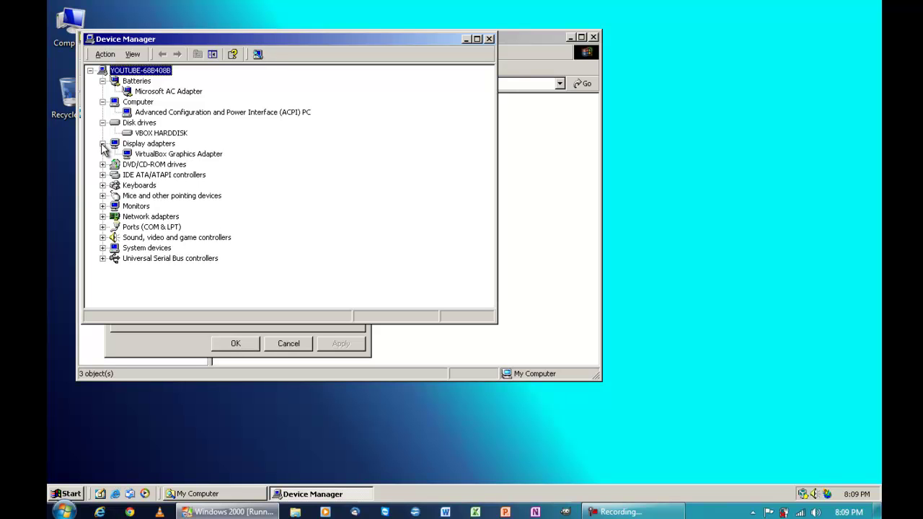
click(103, 164)
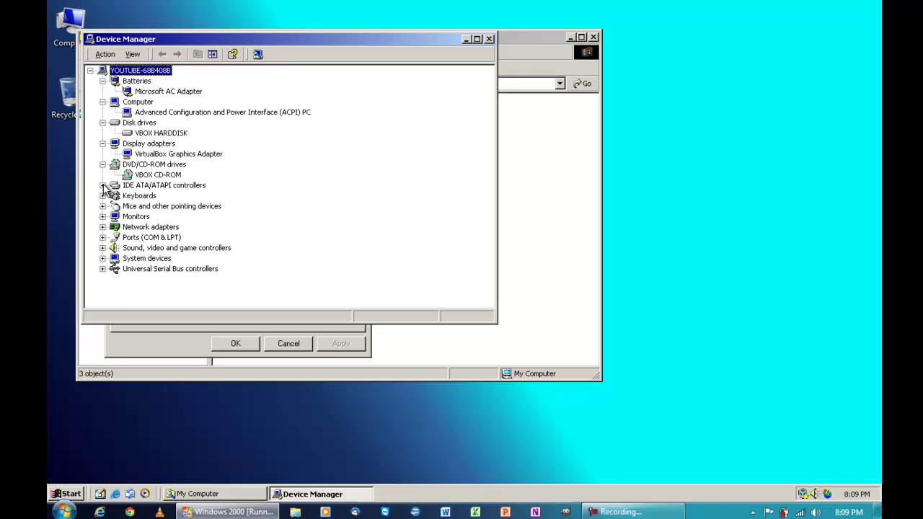
Expand the IDE ATA/ATAPI controllers, Keyboards, Mice and other pointing devices, Monitors and Network adapters categories
click(102, 185)
click(103, 226)
click(103, 247)
click(102, 269)
click(102, 290)
Expand the Ports (COM & LPT), Sound, video and game controllers, System devices and Universal Serial Bus controllers categories
scroll(105, 296, down, 1)
scroll(104, 291, down, 1)
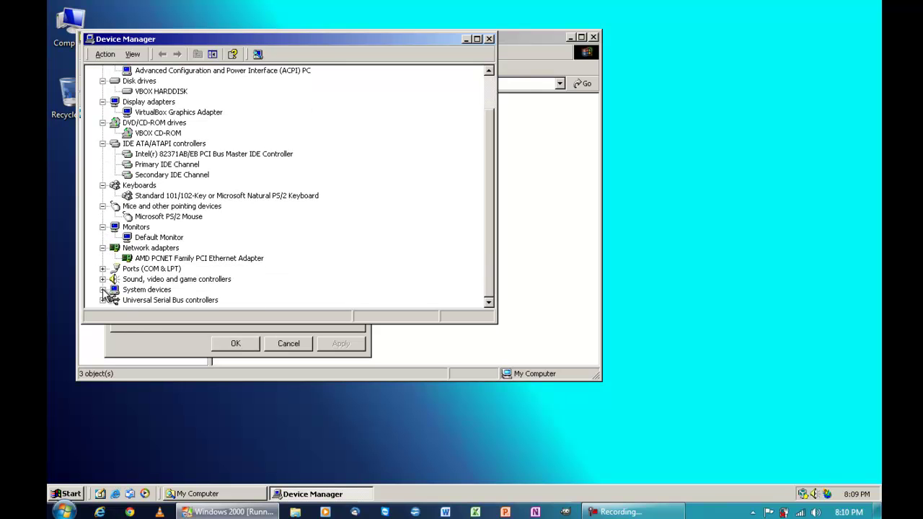
click(103, 268)
click(103, 289)
scroll(103, 292, down, 1)
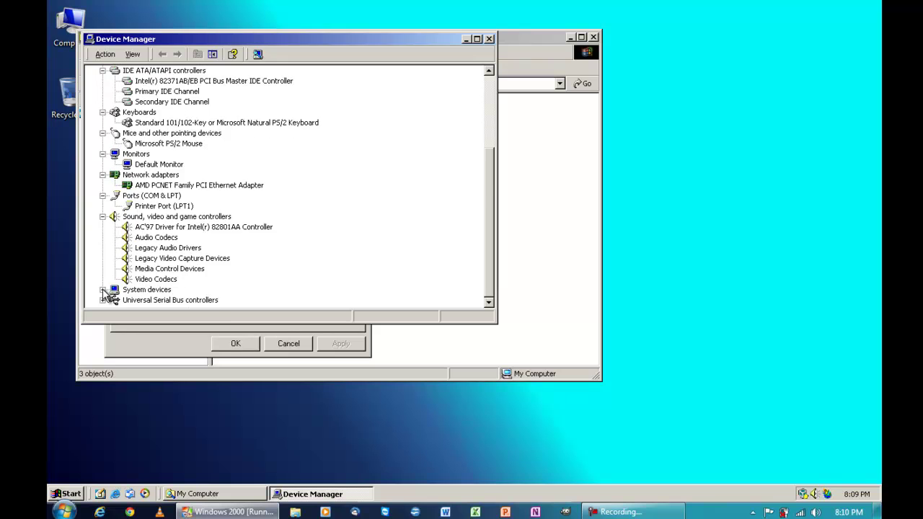
click(103, 289)
scroll(104, 300, down, 1)
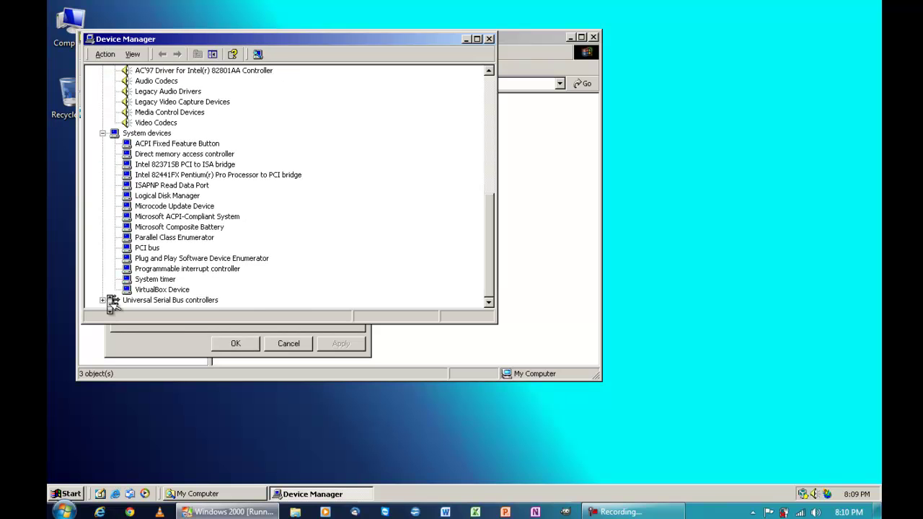
click(102, 301)
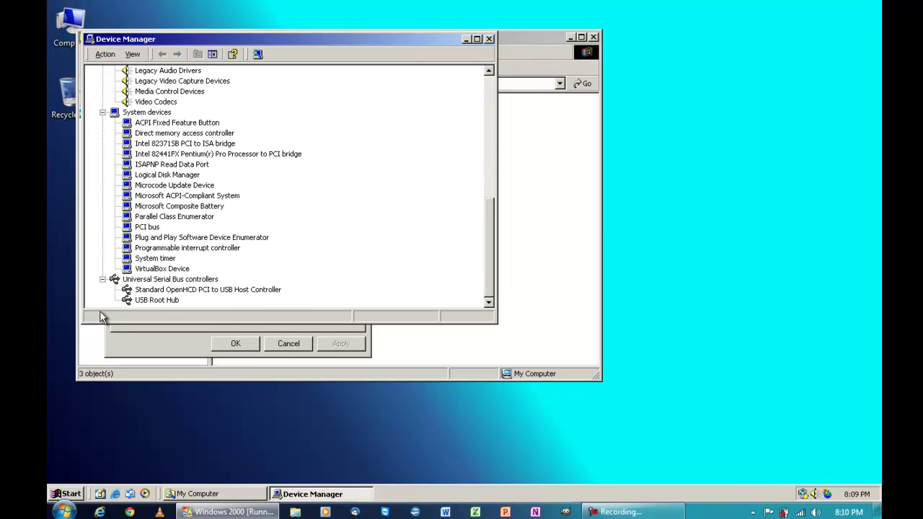
Close the guest's Device Manager, System Properties and My Computer windows
click(477, 39)
click(873, 7)
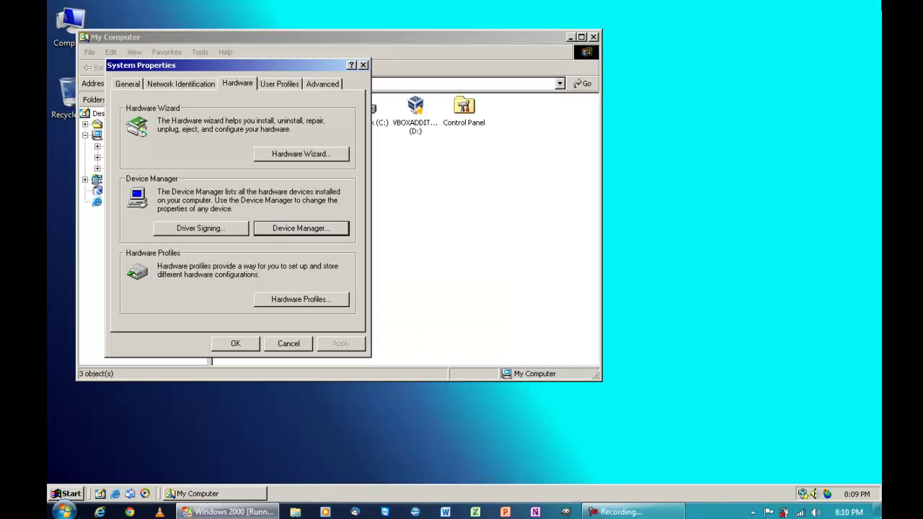
click(364, 65)
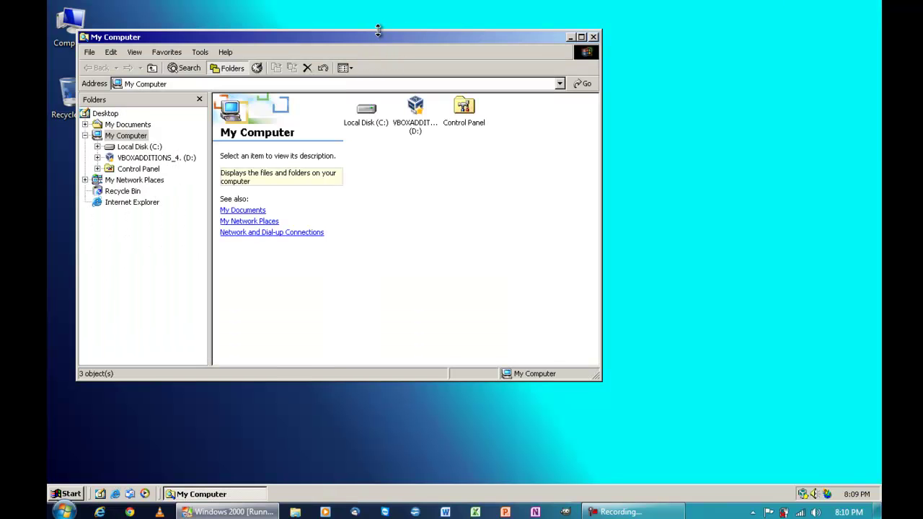
drag(376, 33, 376, 29)
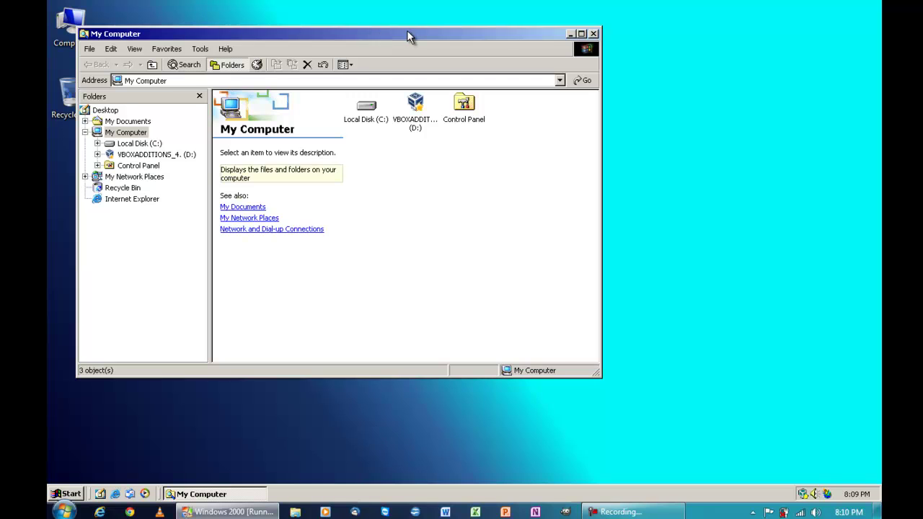
double_click(407, 34)
click(875, 5)
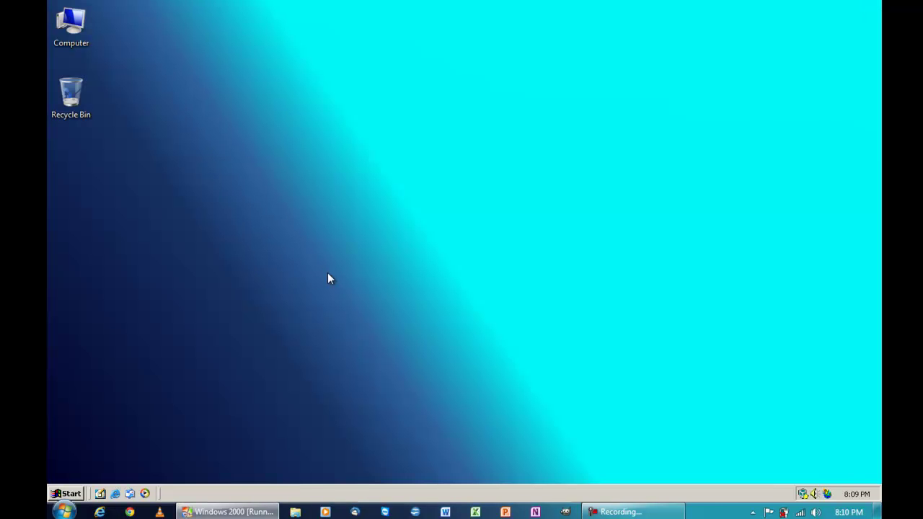
Shut down the Windows 2000 guest using the Shut down option
click(59, 494)
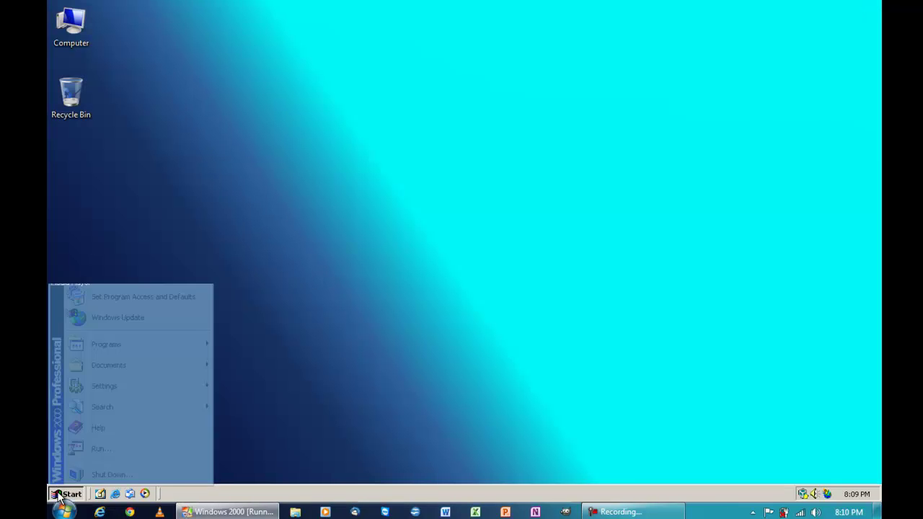
click(85, 474)
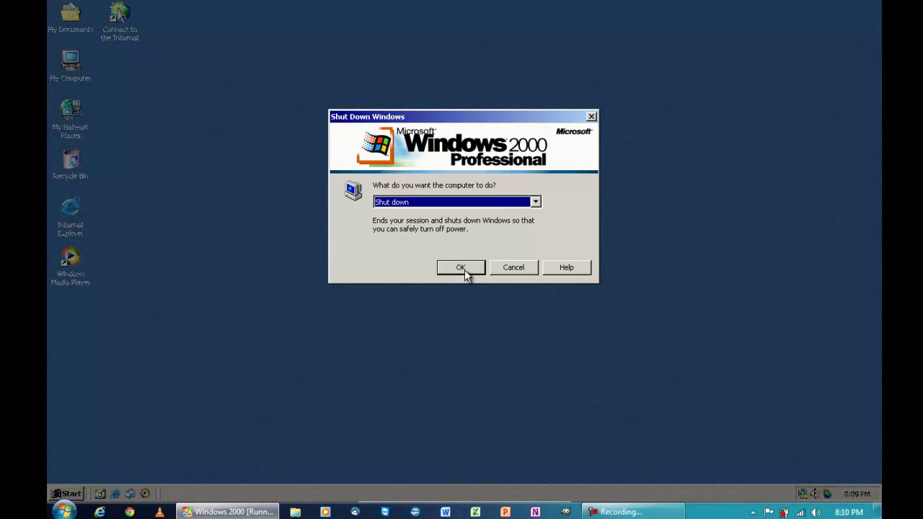
click(462, 268)
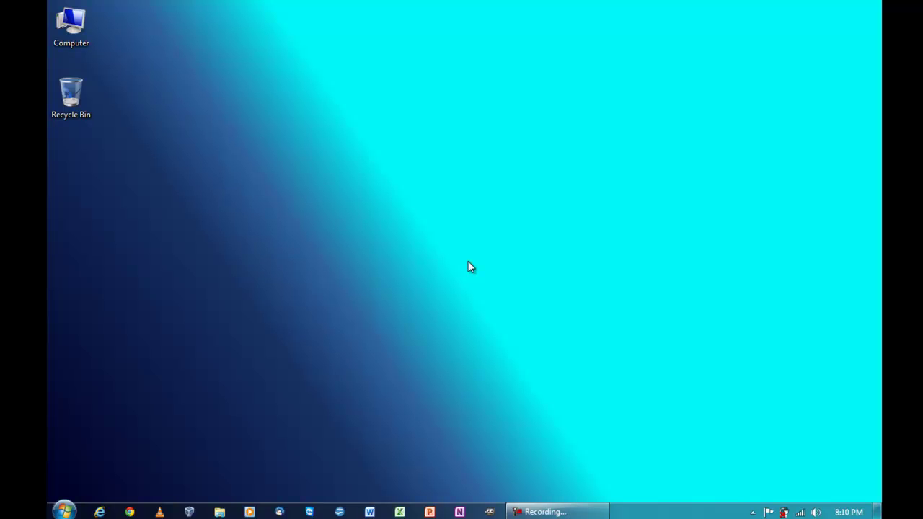
click(555, 512)
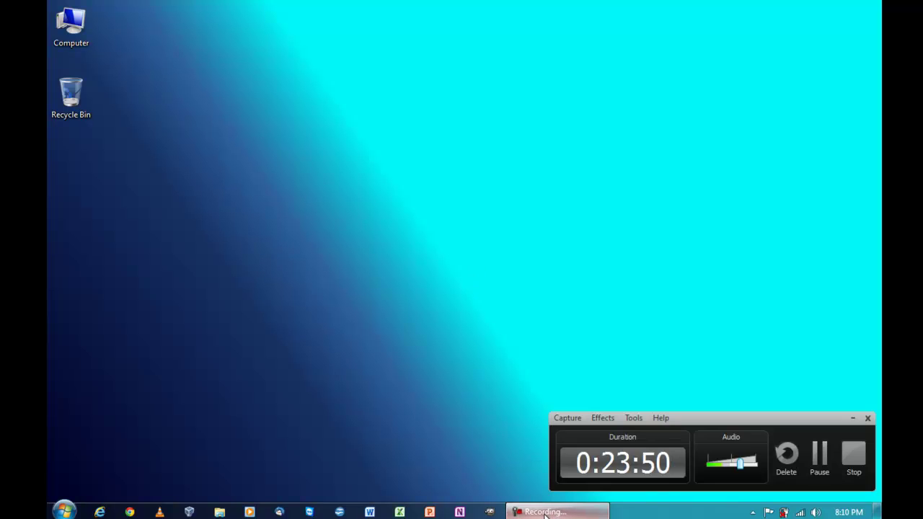
click(858, 459)
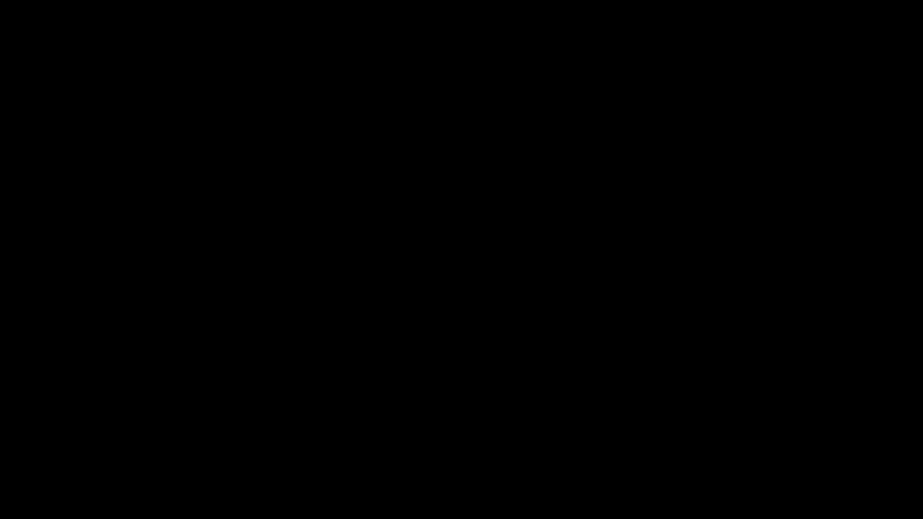